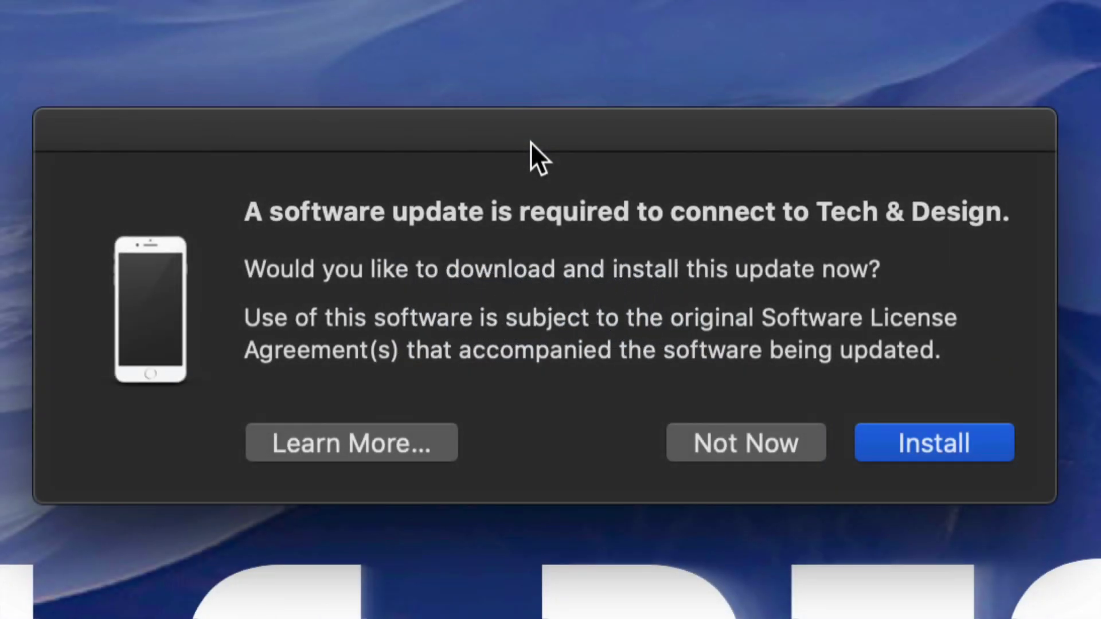
- Install the software update required to connect to the iPhone 'Tech & Design'
{"action": "left_click", "coordinate": [966, 445]}
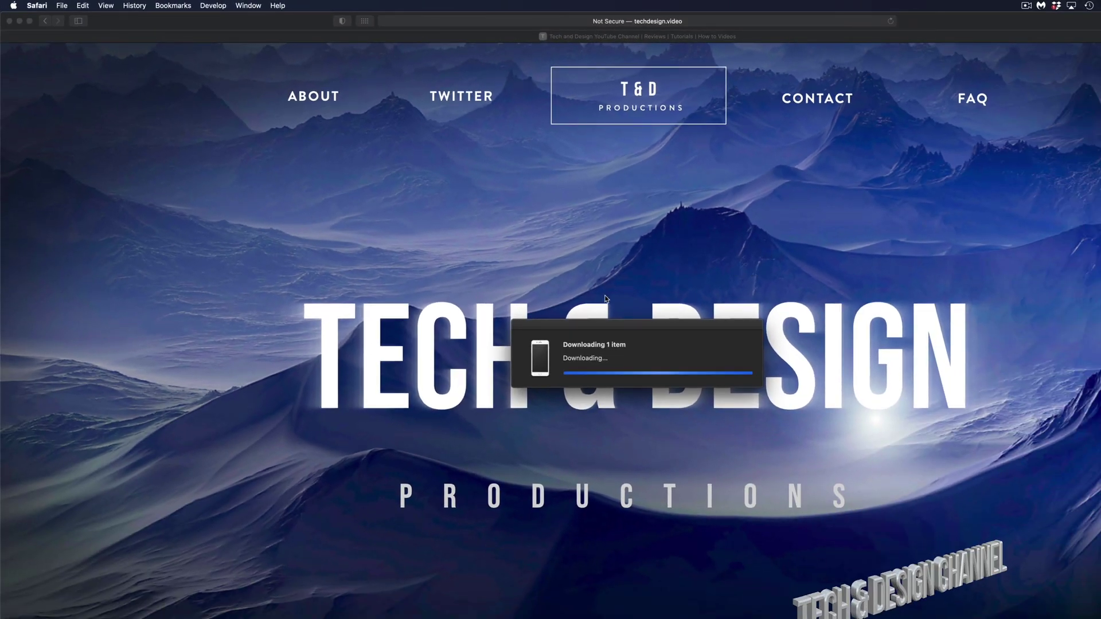
- Move the 'Downloading 1 item' progress window higher while the download continues
{"action": "left_click_drag", "start_coordinate": [609, 326], "coordinate": [539, 200]}
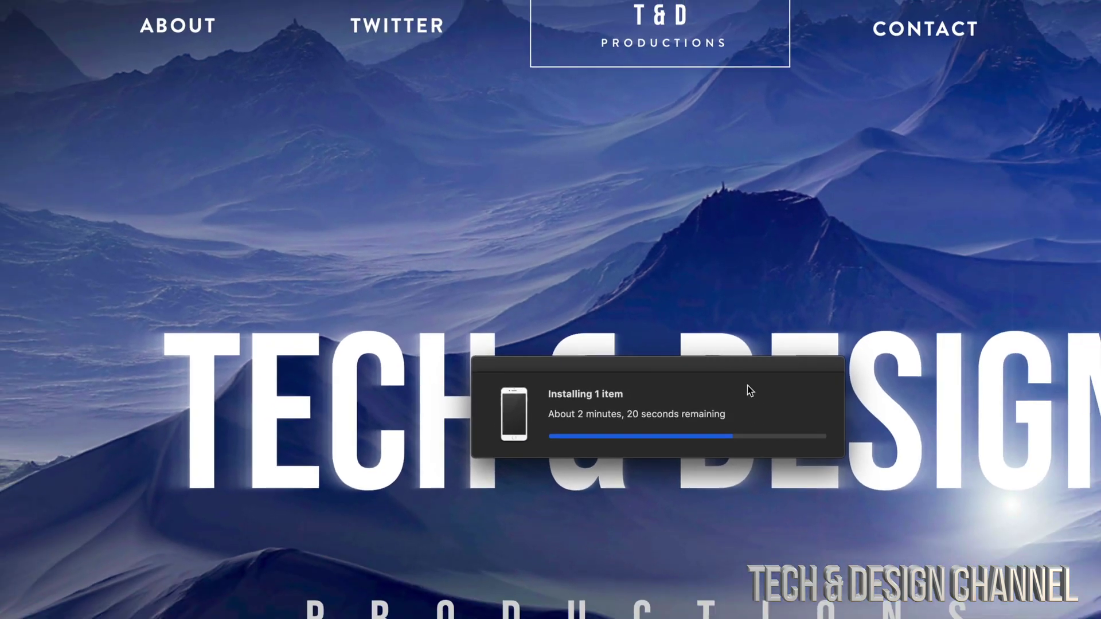
- Move the 'Installing 1 item' window higher and let the installation finish
{"action": "left_click_drag", "start_coordinate": [741, 381], "coordinate": [663, 194]}
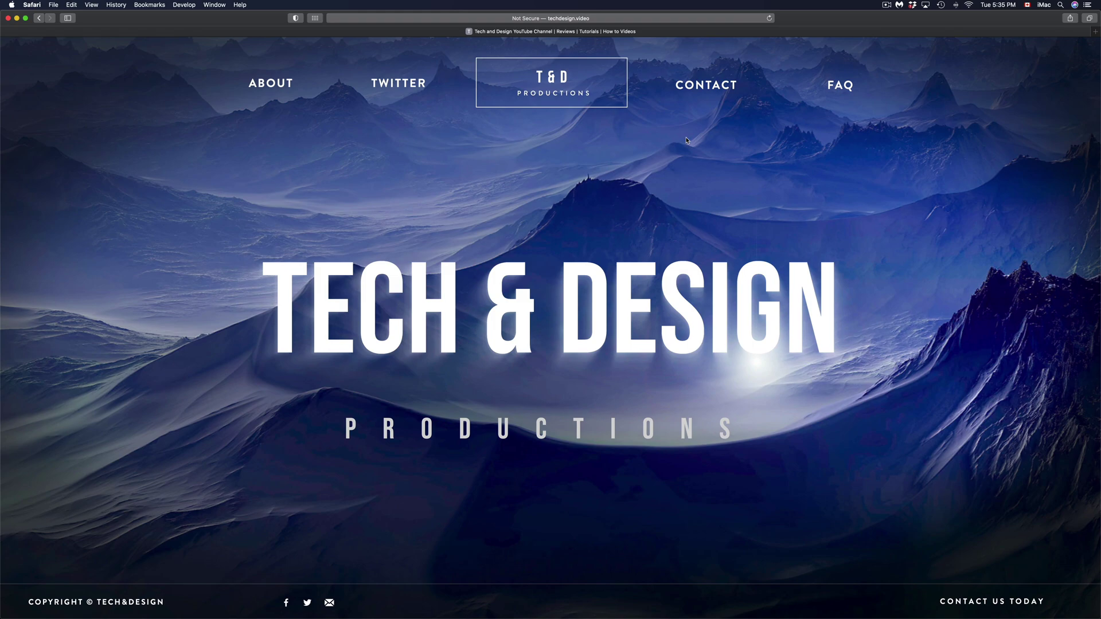
{"action": "mouse_move", "coordinate": [480, 616]}
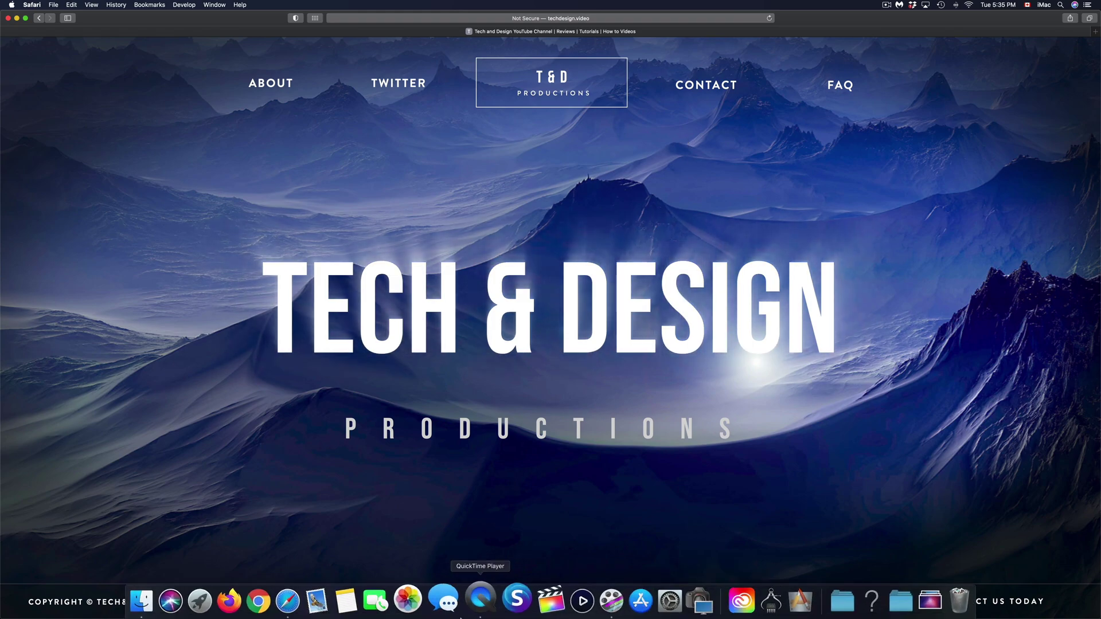
{"action": "left_click", "coordinate": [155, 600]}
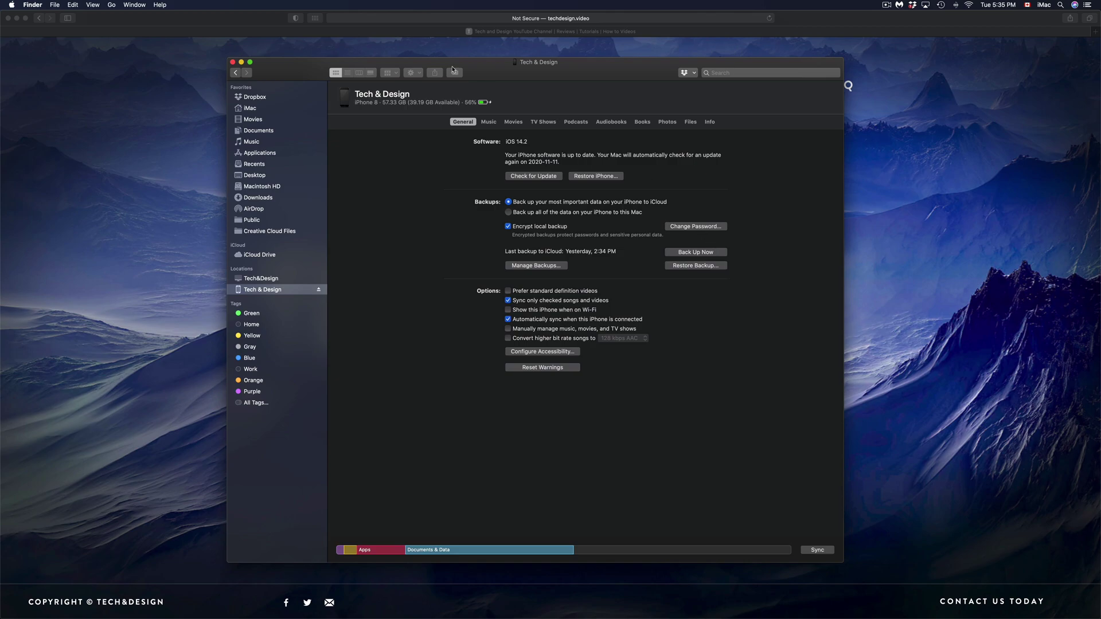
{"action": "left_click", "coordinate": [232, 63]}
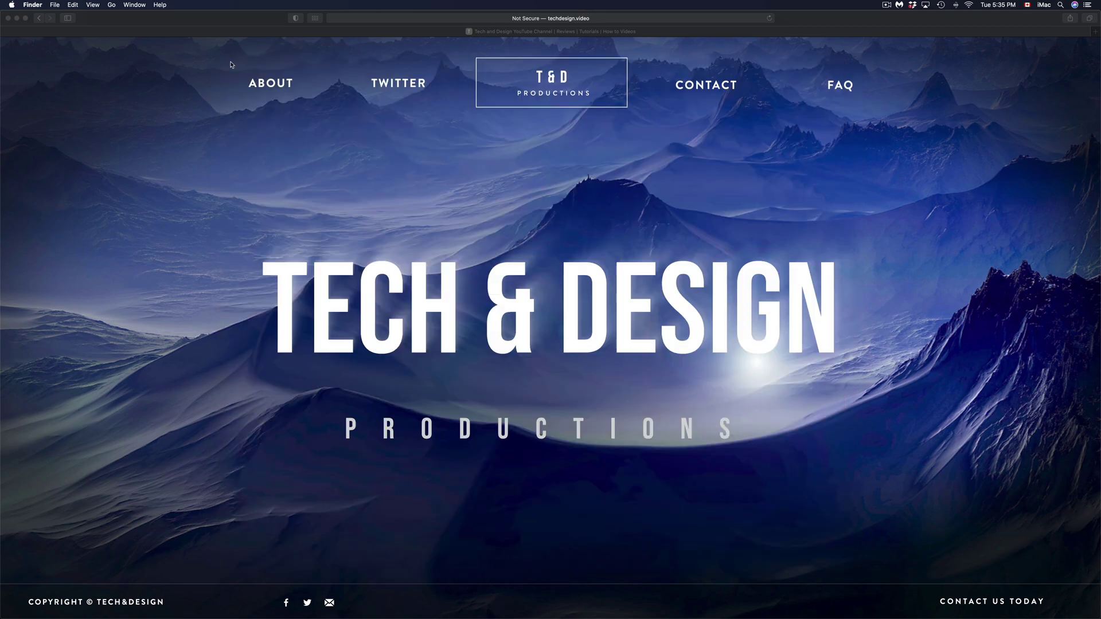
{"action": "left_click", "coordinate": [376, 140]}
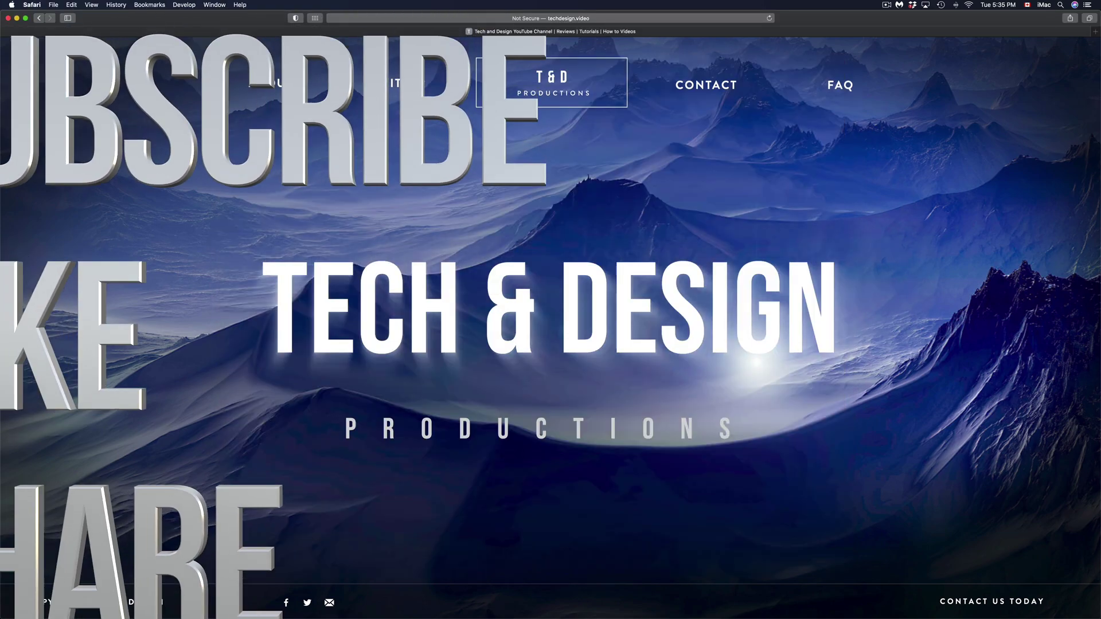